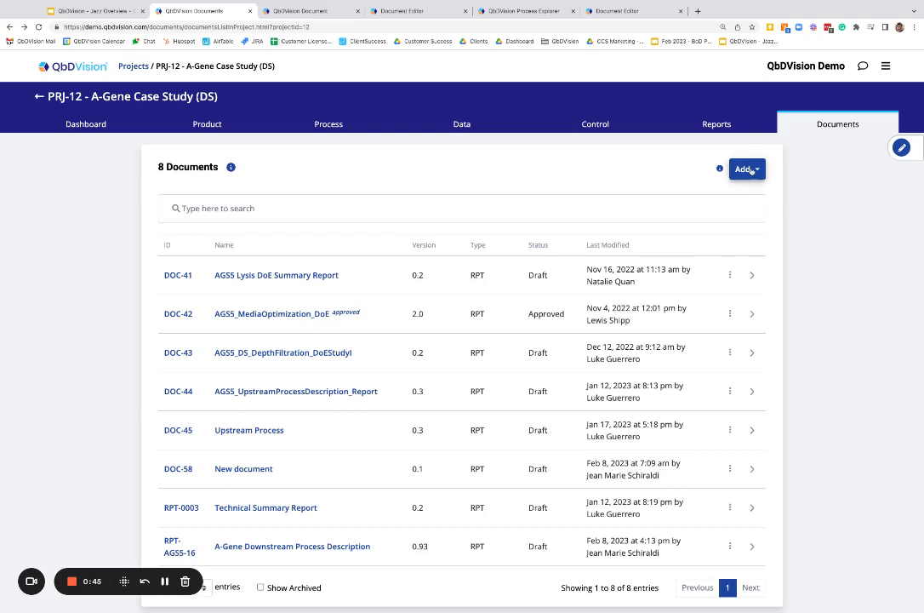
Start a new document in the A-Gene Case Study (DS) project and open the options for drafting it in QbDVision
left_click(749, 170)
left_click(711, 193)
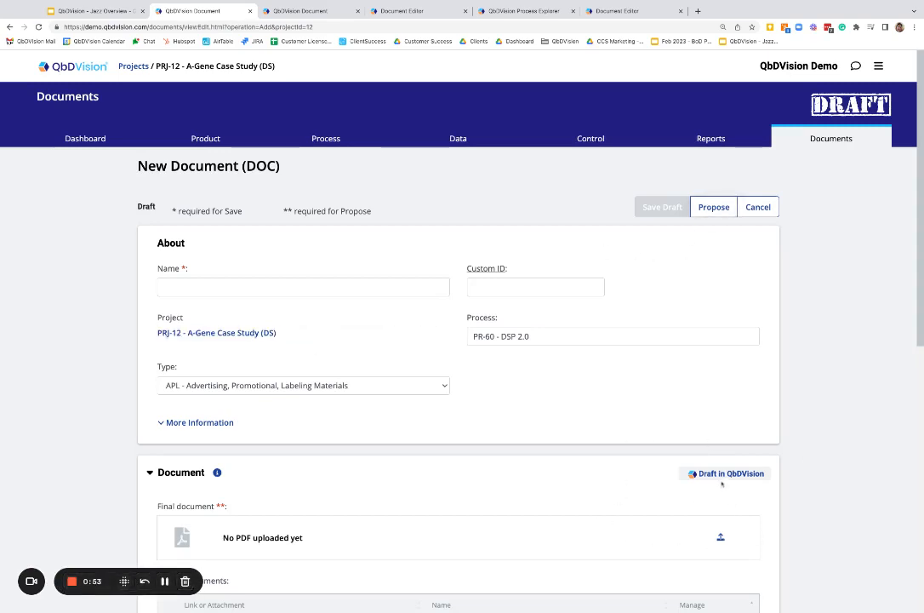
left_click(719, 475)
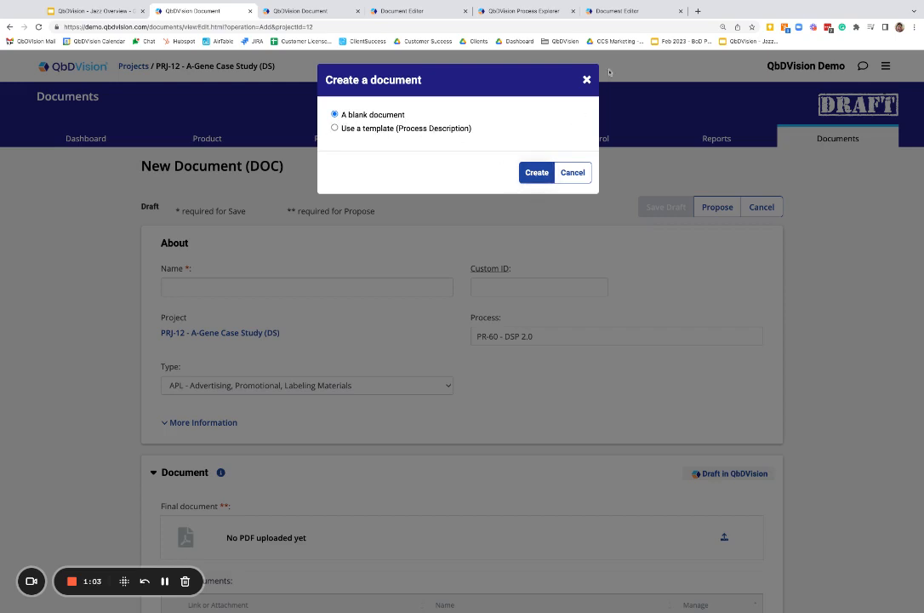
View the A-Gene Downstream Process Description record and examine the header and cover page smart fields in its document editor
left_click(298, 11)
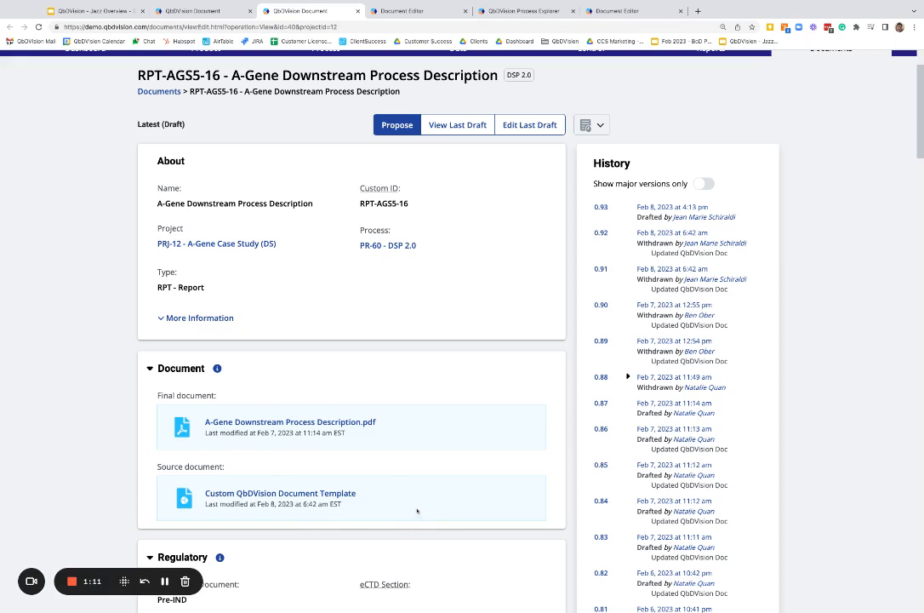
left_click(390, 12)
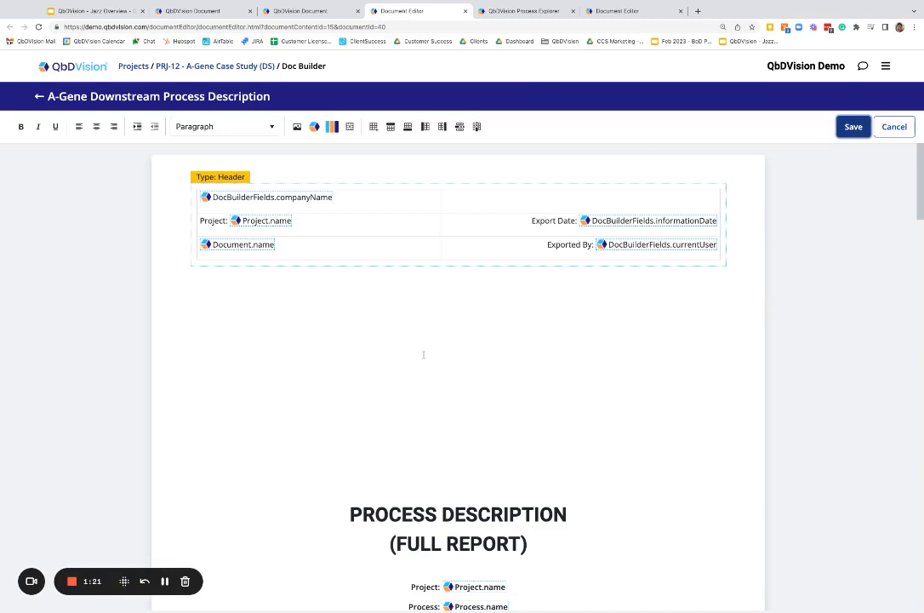
scroll(405, 322, "down", 1)
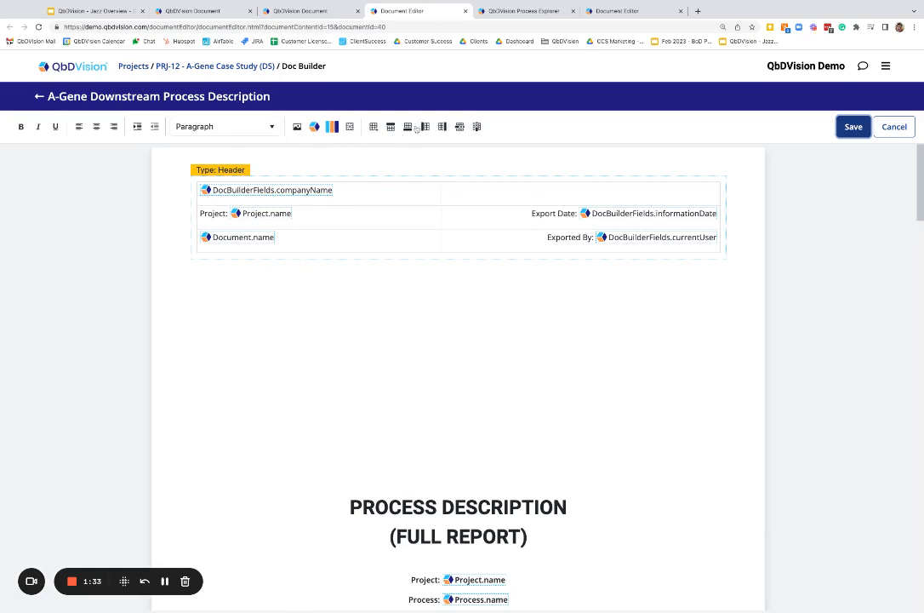
scroll(423, 397, "down", 1)
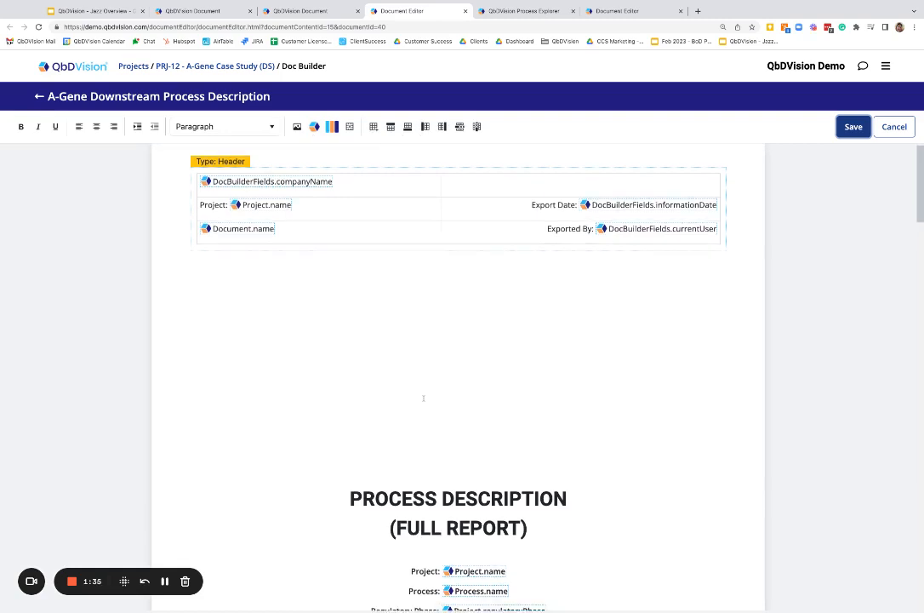
scroll(421, 408, "down", 4)
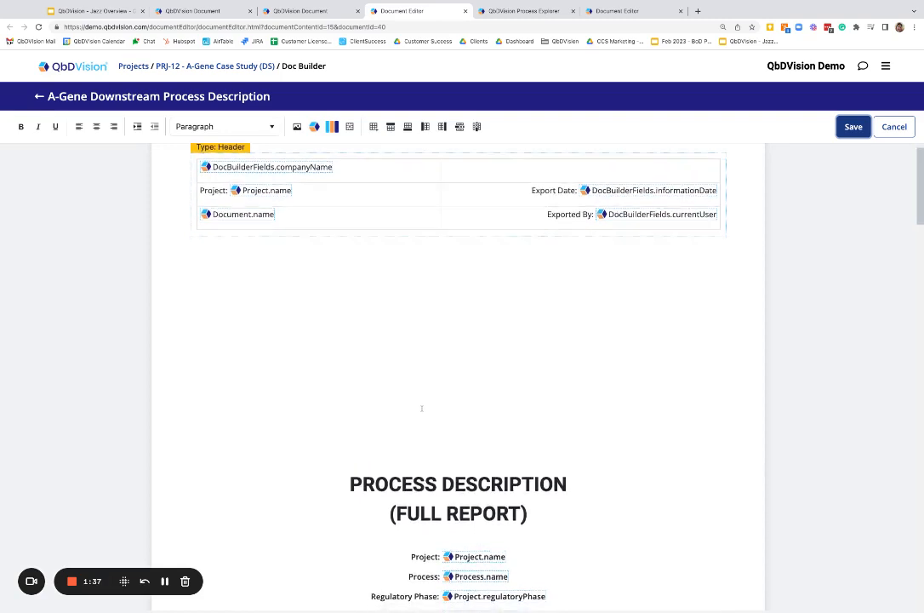
scroll(409, 385, "down", 1)
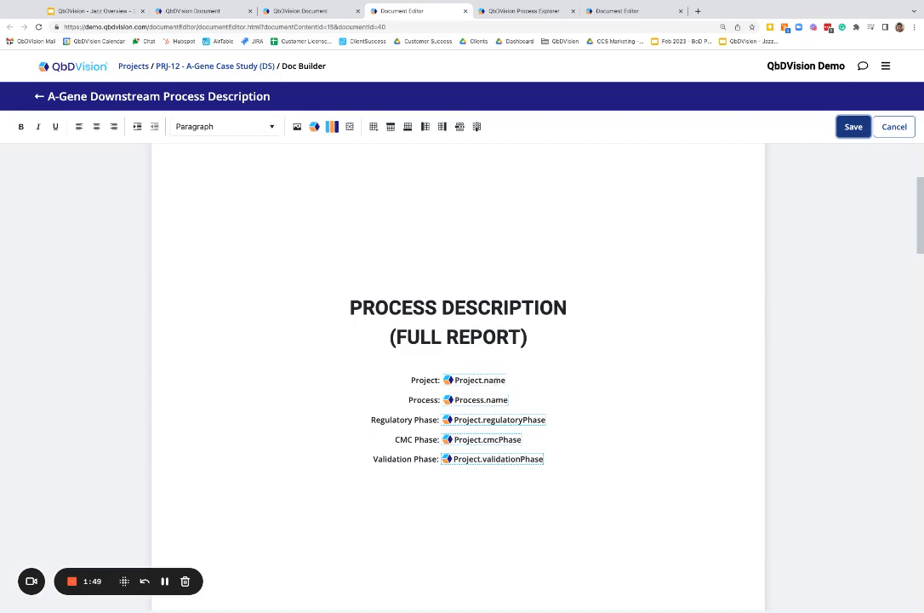
left_click(515, 380)
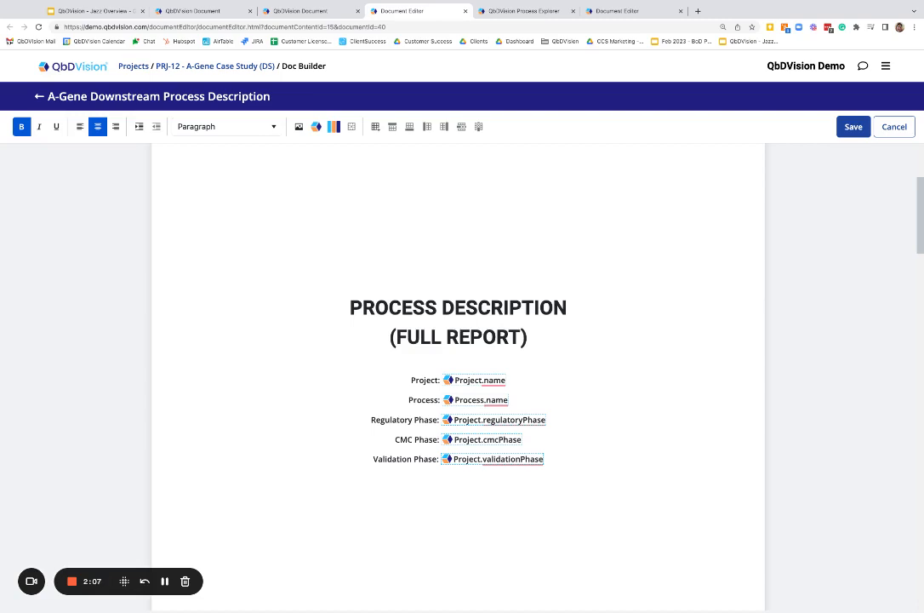
Enter the label "Category:" on a blank line between the document header and the cover title
scroll(633, 378, "up", 5)
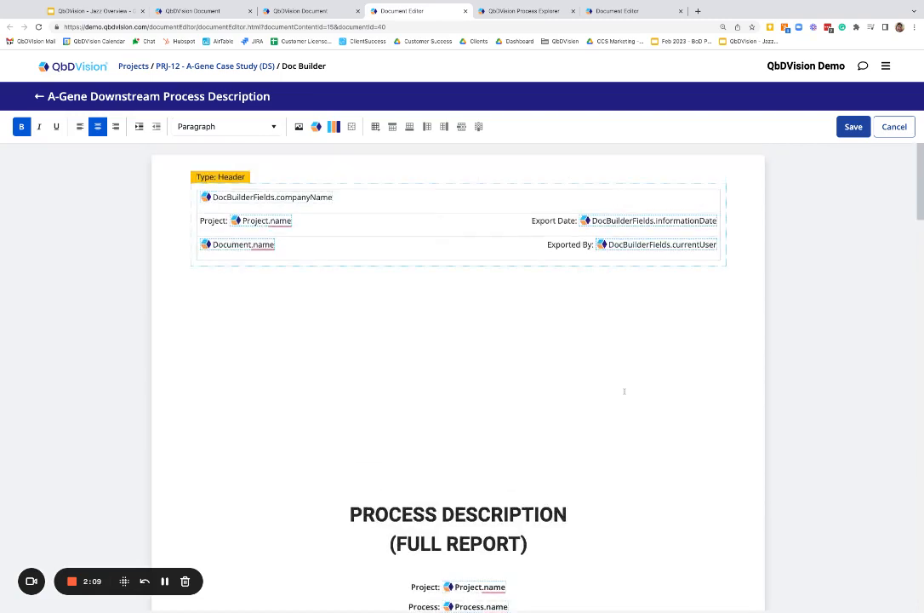
left_click(212, 327)
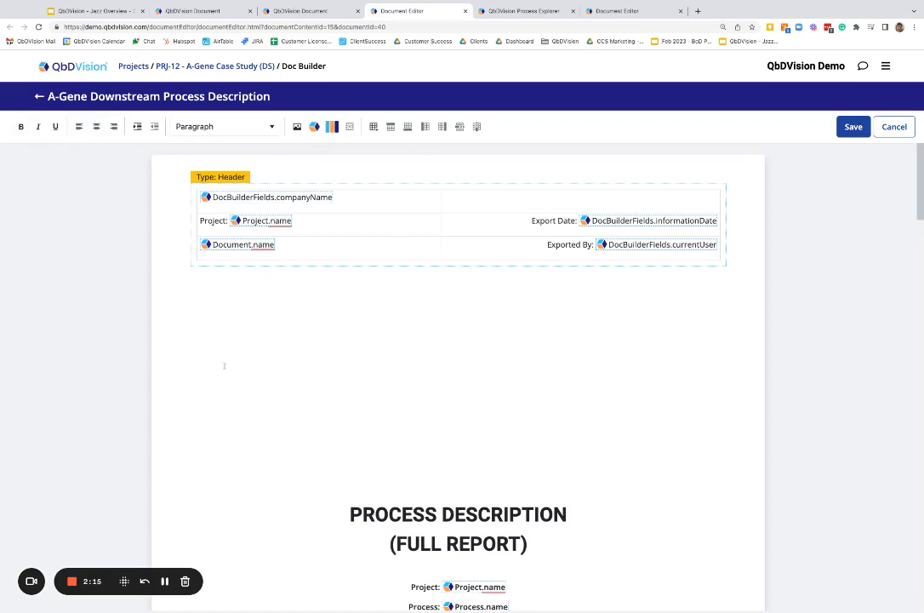
type("Category:")
triple_click(248, 335)
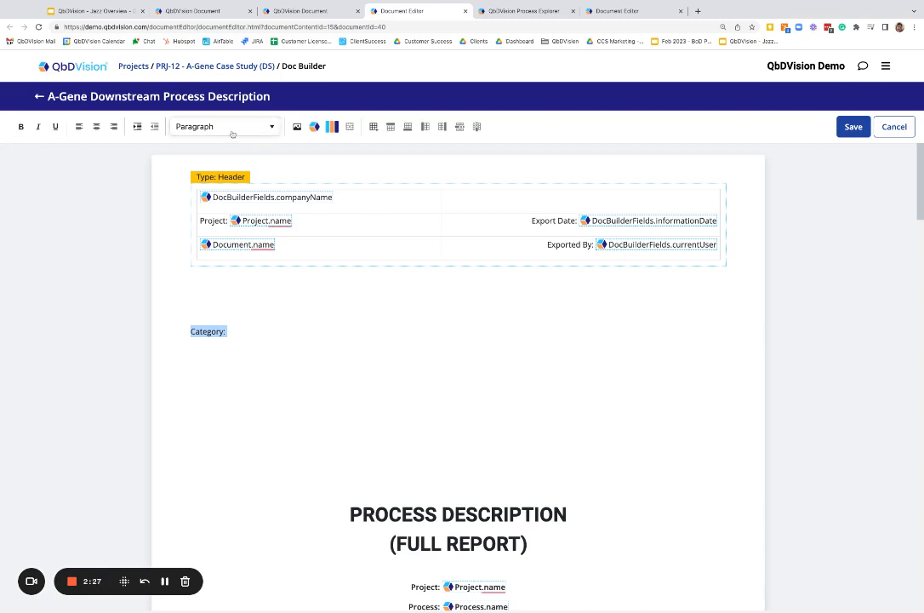
left_click(201, 124)
Insert the project's Category field as smart content after the "Category:" label
left_click(238, 331)
left_click(315, 126)
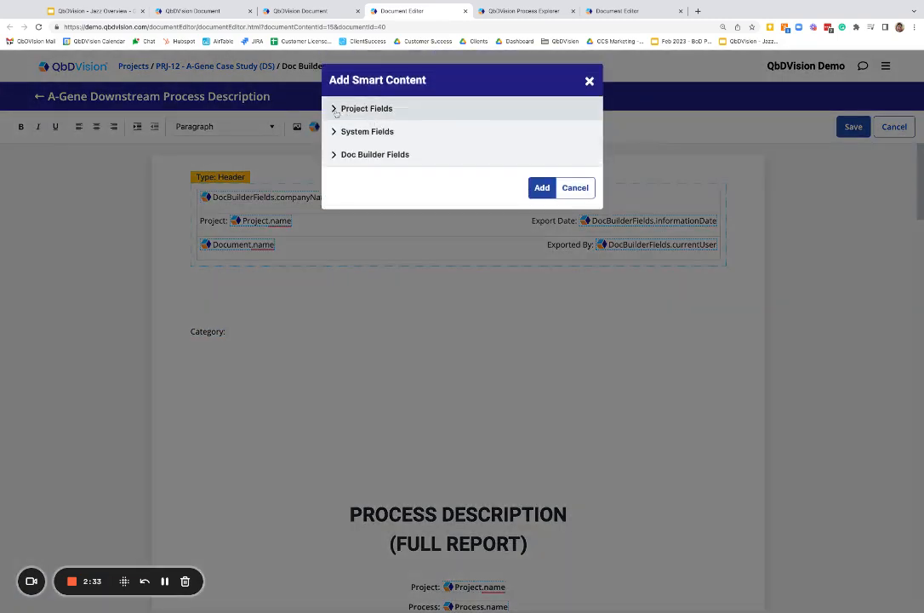
left_click(340, 108)
left_click(344, 132)
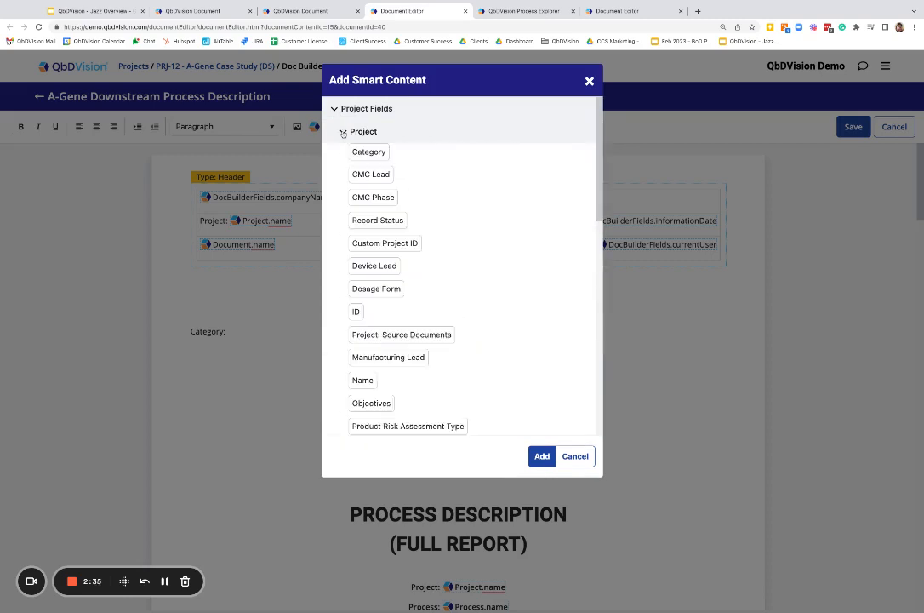
left_click(366, 151)
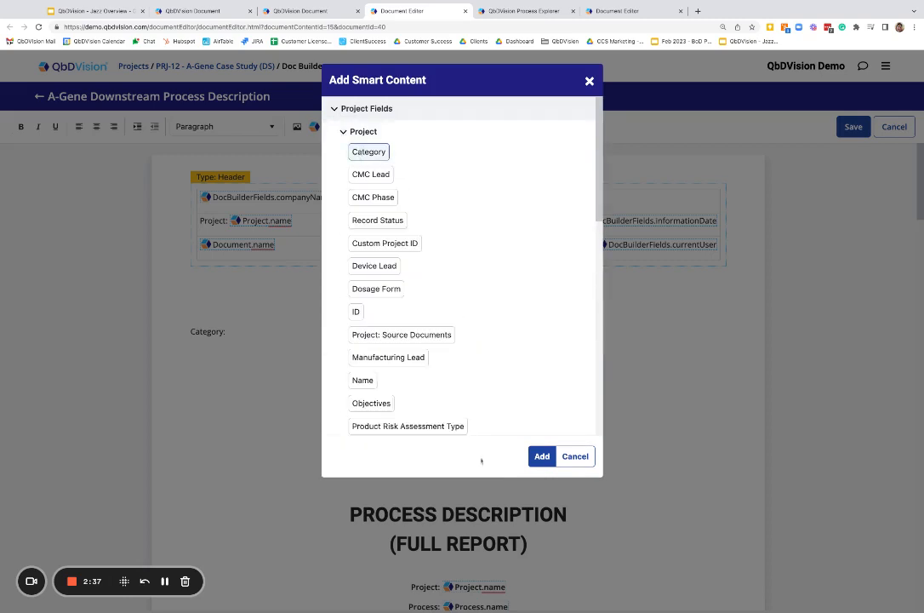
left_click(542, 456)
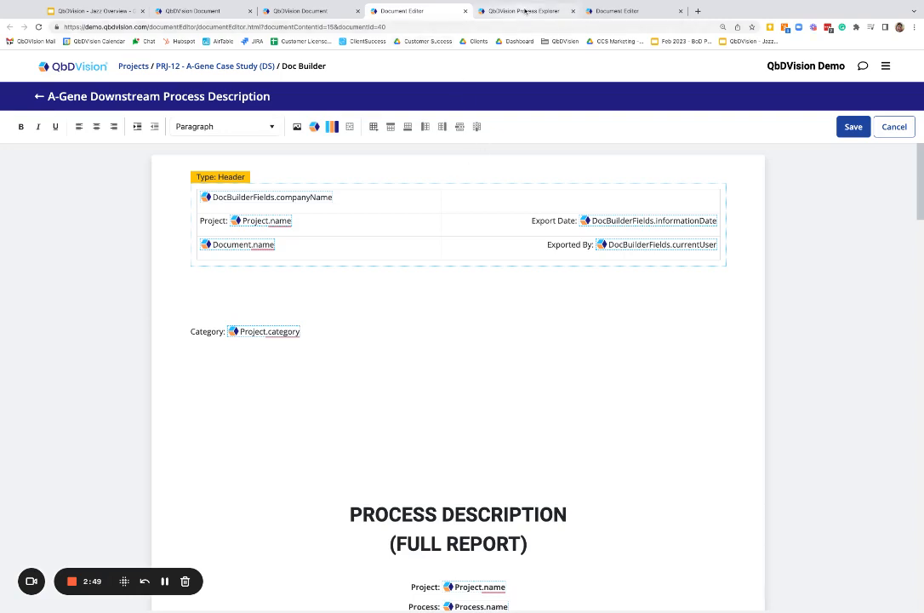
Examine the Lysis unit operation's details in the DSP 2.0 process tree and close its record
key("ctrl+Tab")
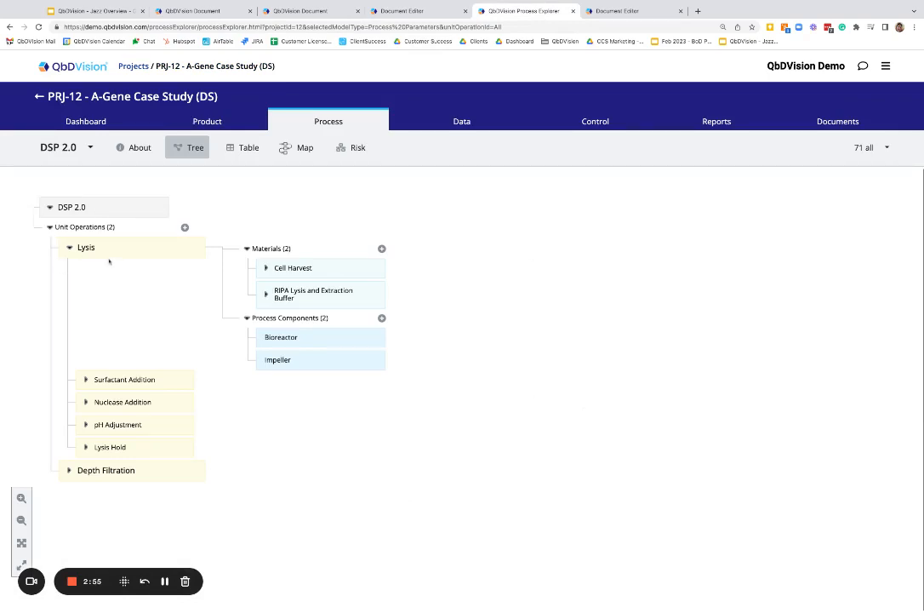
left_click(83, 247)
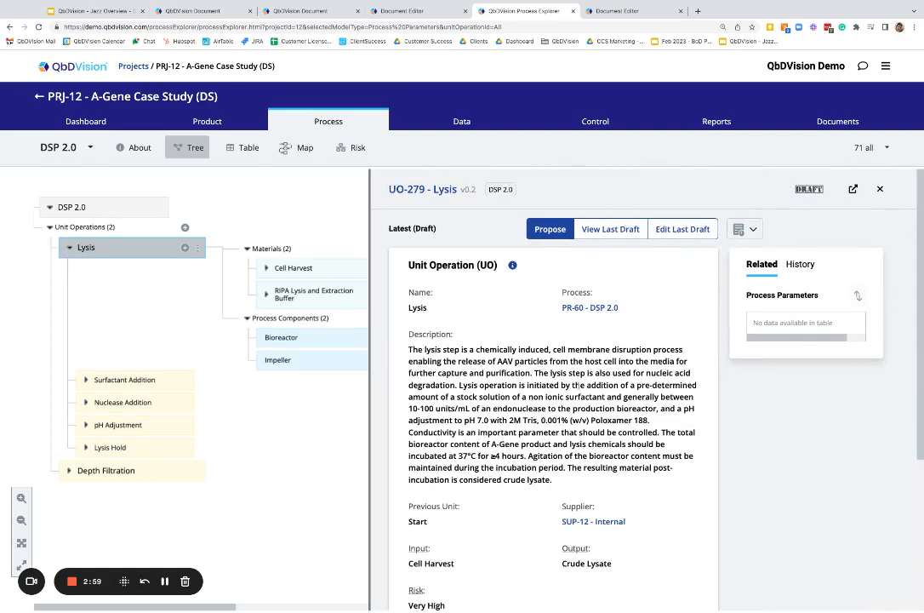
left_click(749, 160)
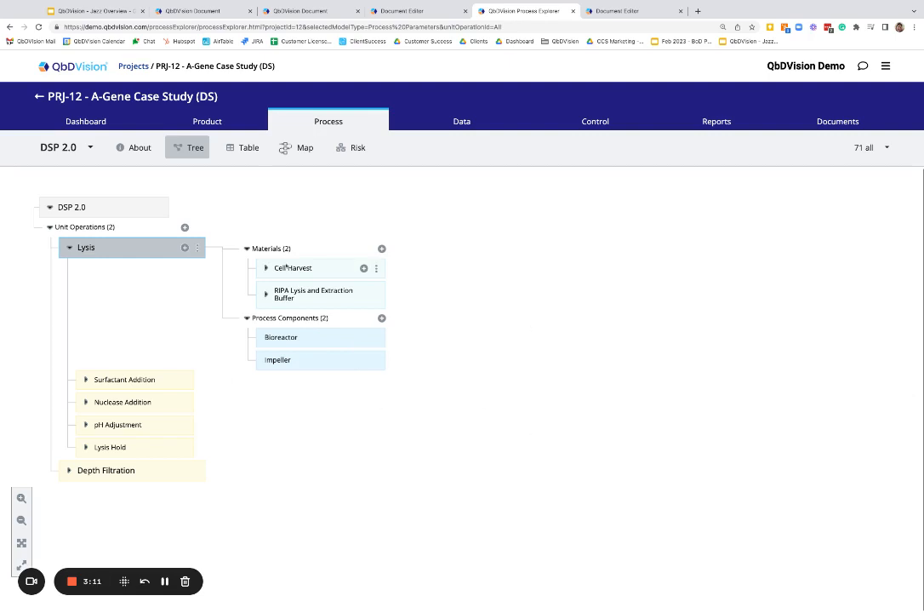
In the downstream process document, start a Repeater widget for the Process Parameter model between the Step table and Equipment List
left_click(409, 11)
scroll(392, 465, "down", 5)
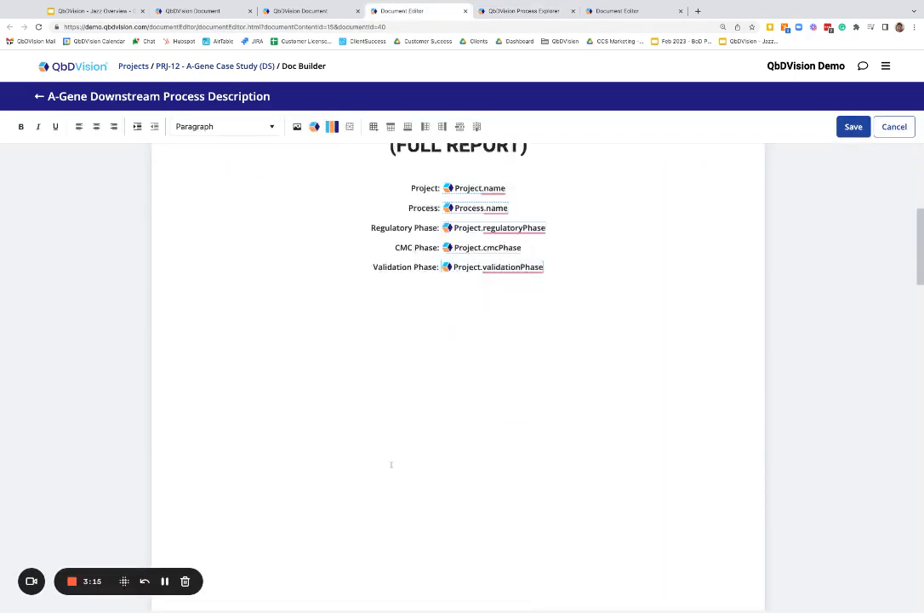
scroll(391, 464, "down", 15)
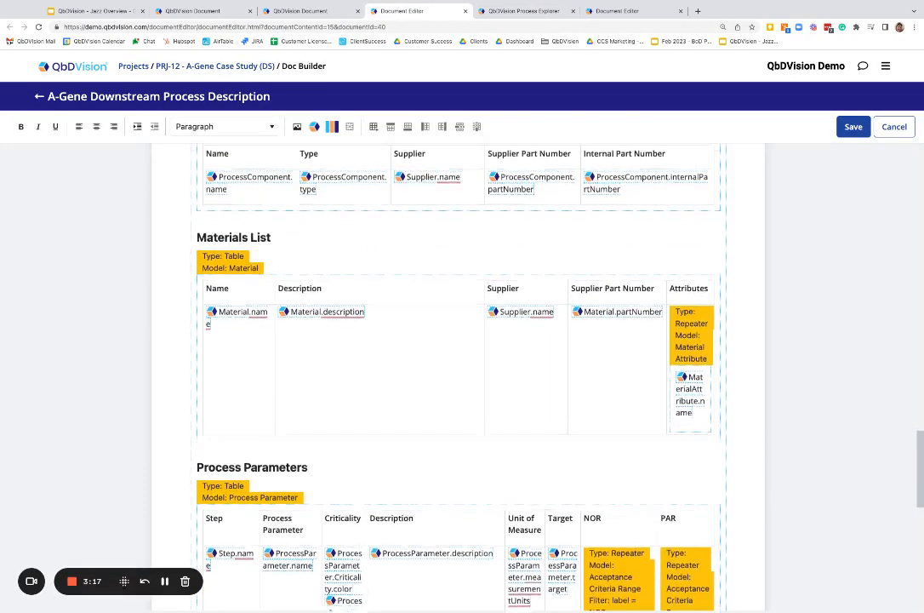
scroll(323, 427, "up", 5)
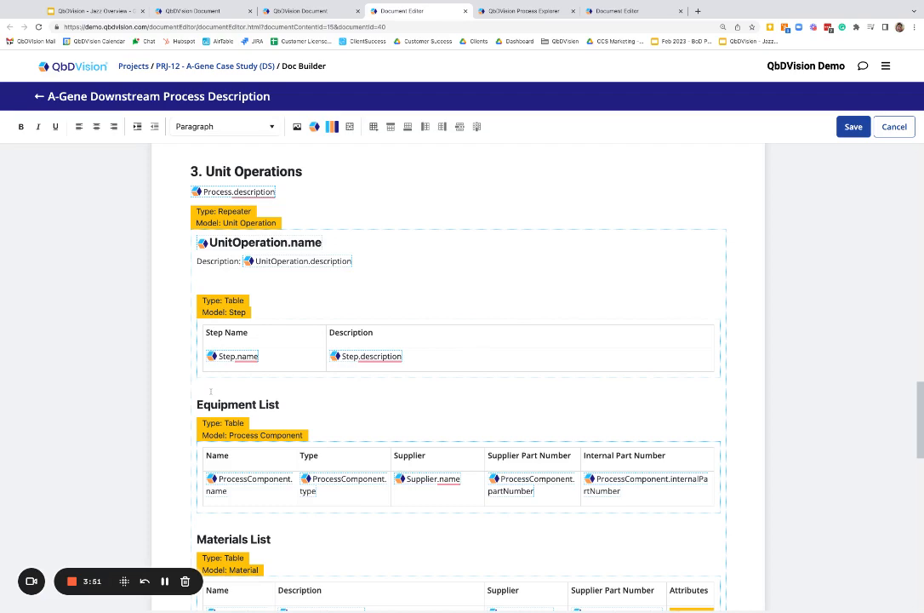
left_click(333, 128)
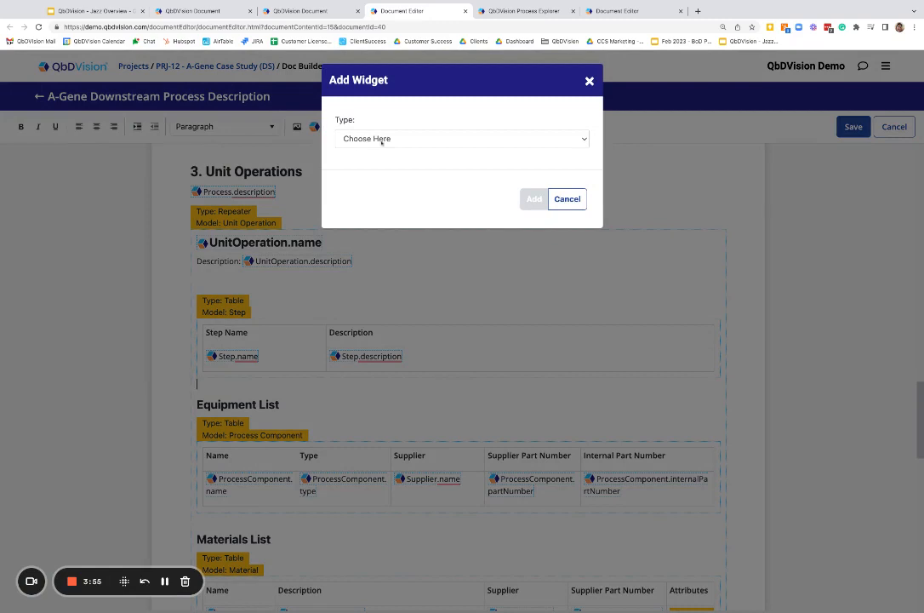
left_click(383, 139)
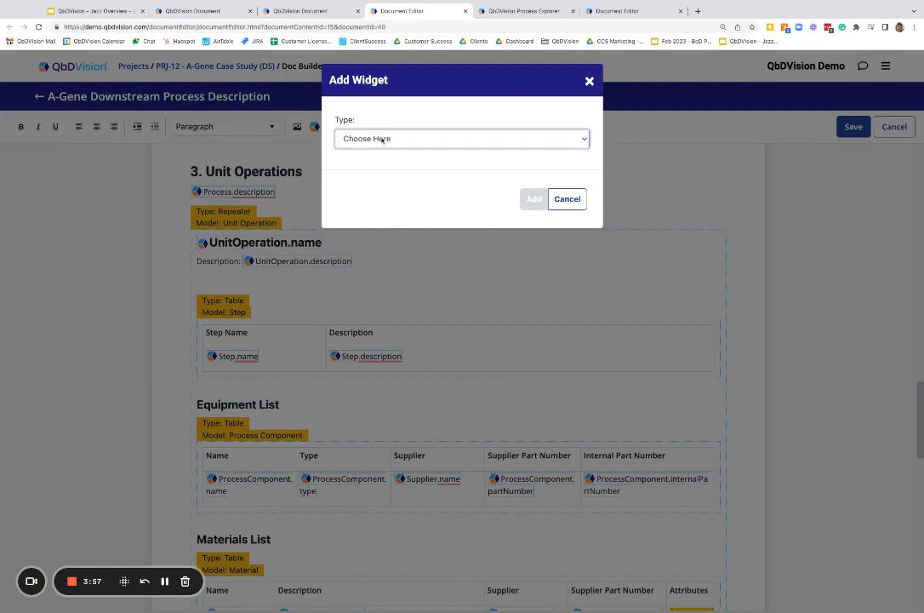
left_click(373, 151)
left_click(366, 184)
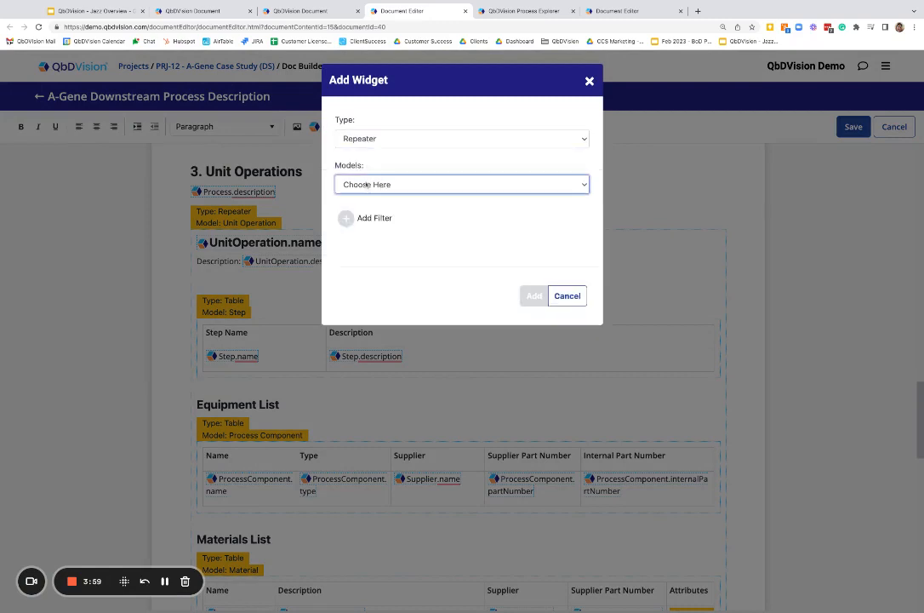
left_click(385, 272)
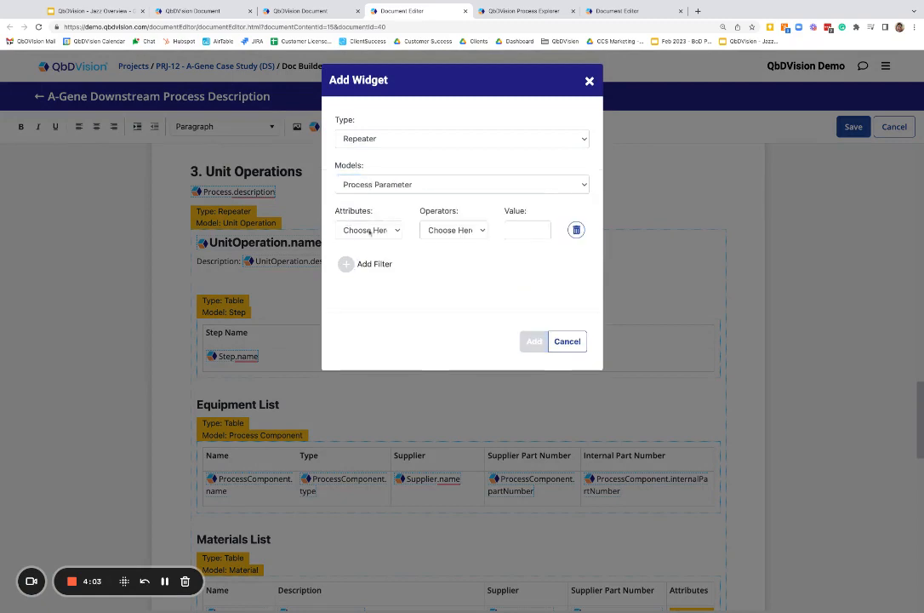
Filter the Process Parameter repeater to Type = Design and add the widget to the document
left_click(368, 230)
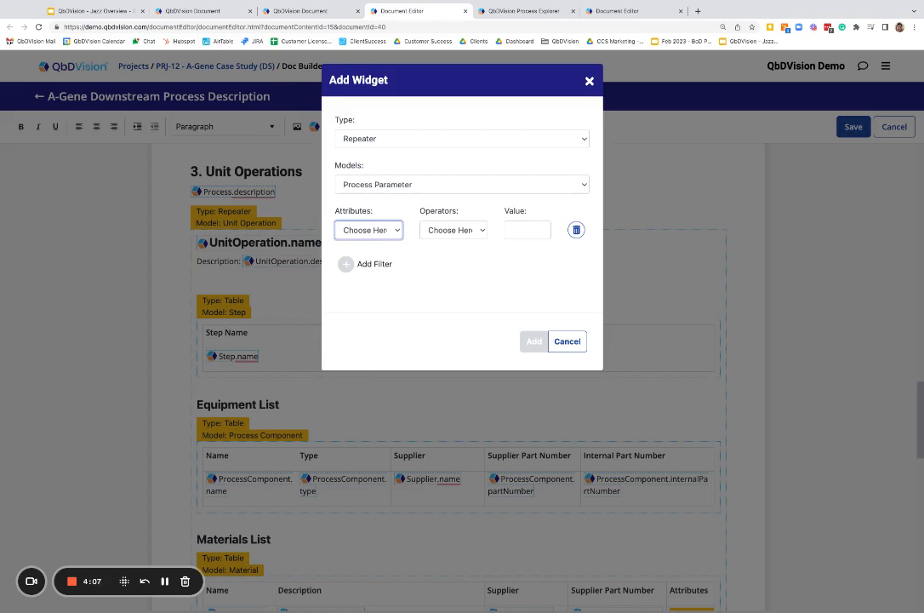
left_click(396, 294)
left_click(466, 232)
left_click(490, 244)
left_click(525, 227)
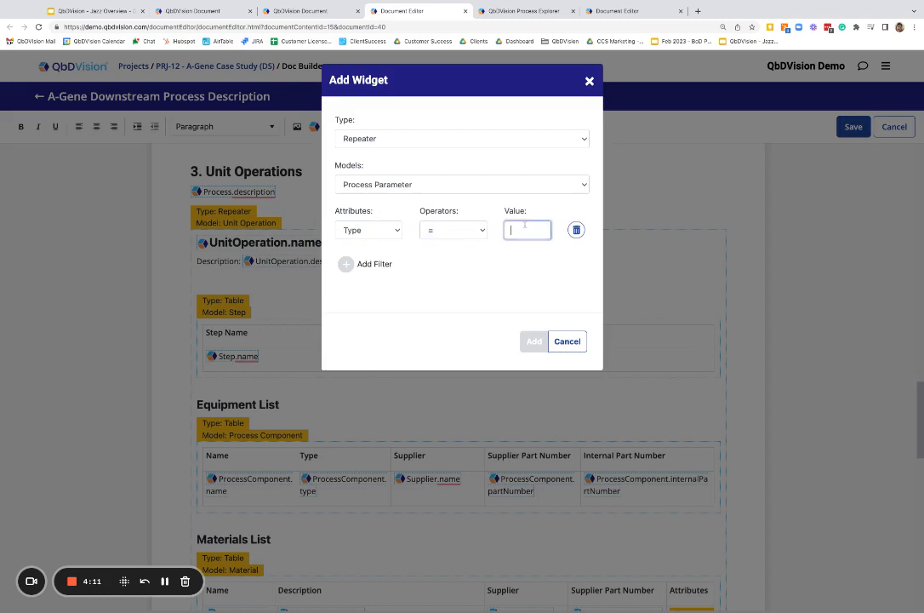
type("Des")
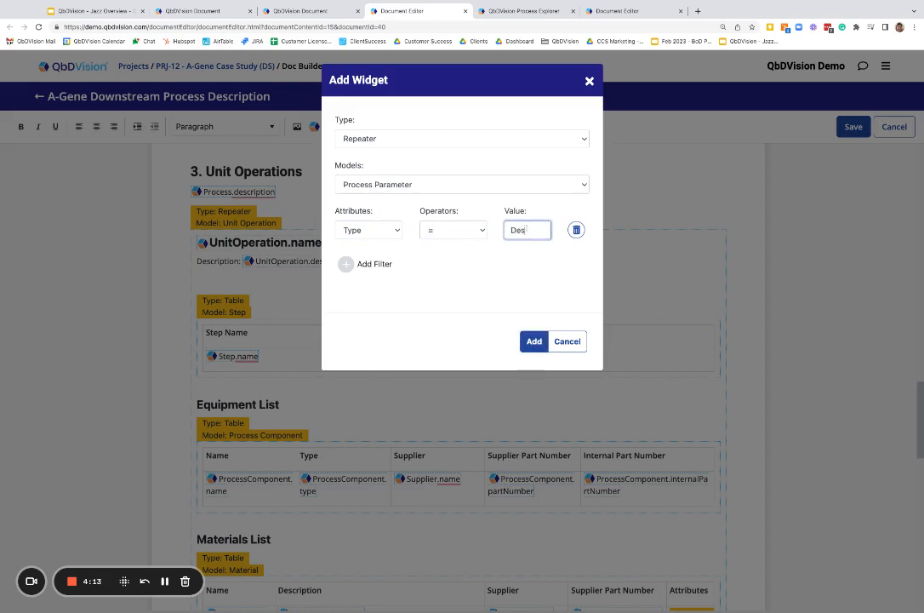
type("ign")
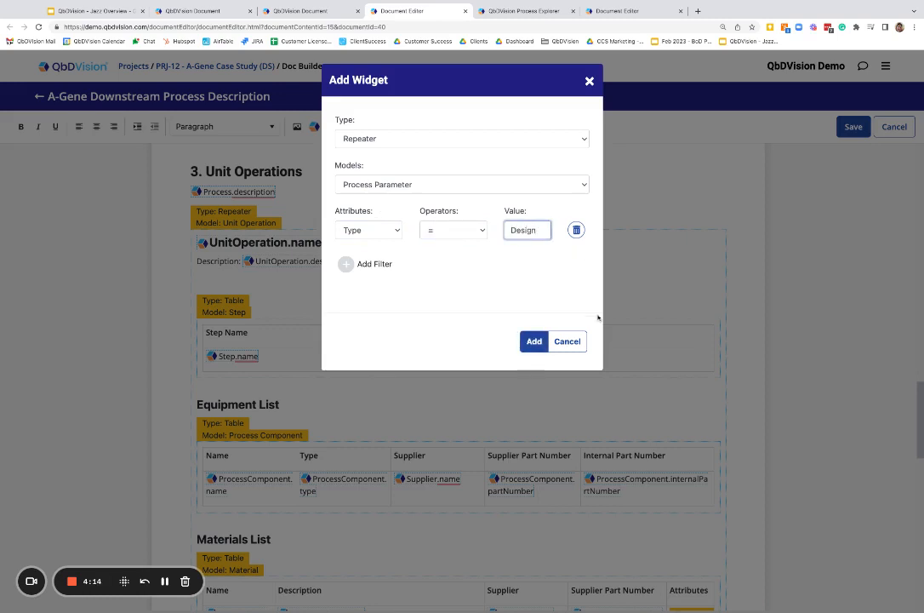
left_click(535, 341)
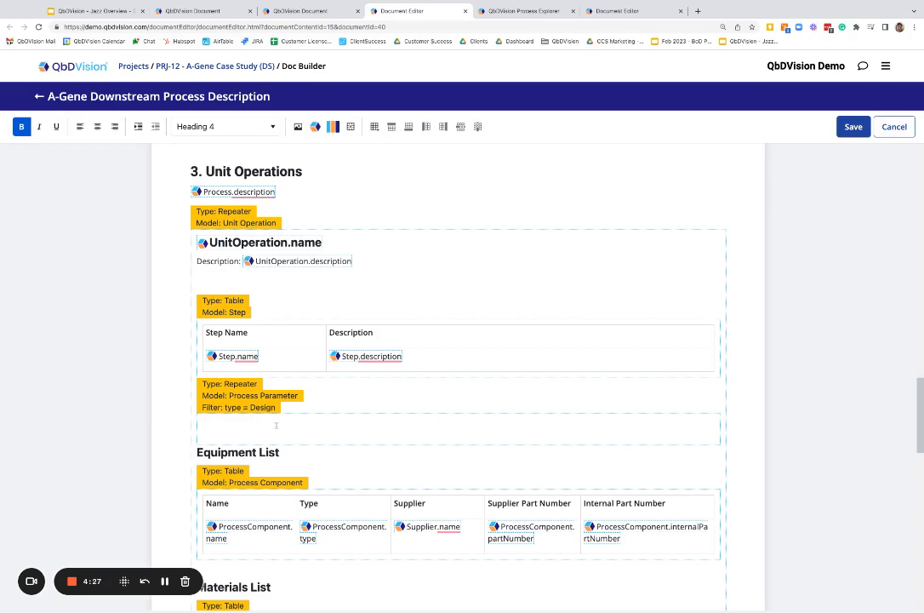
Examine the Process Parameters table's smart fields and its NOR and PAR filtered repeaters
scroll(276, 424, "down", 5)
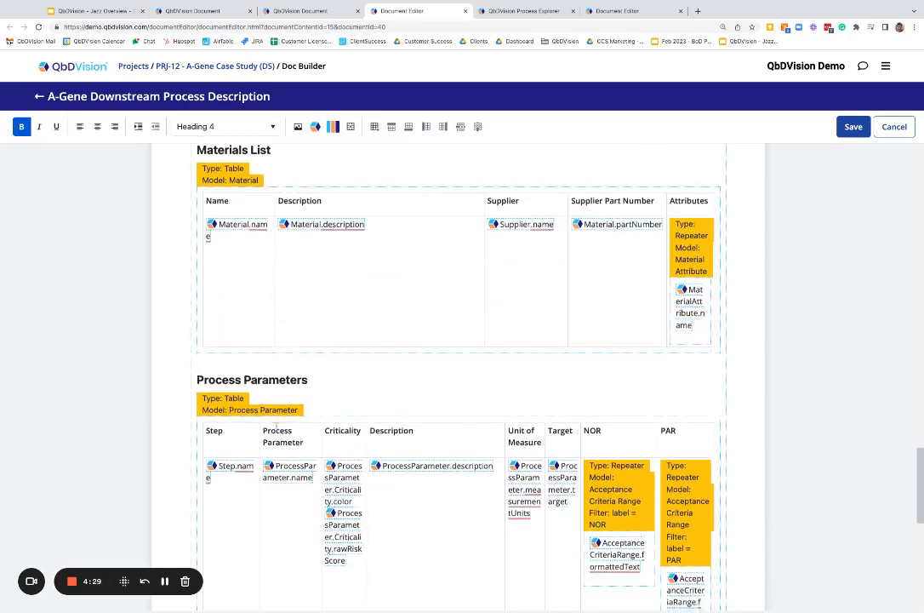
scroll(277, 428, "down", 2)
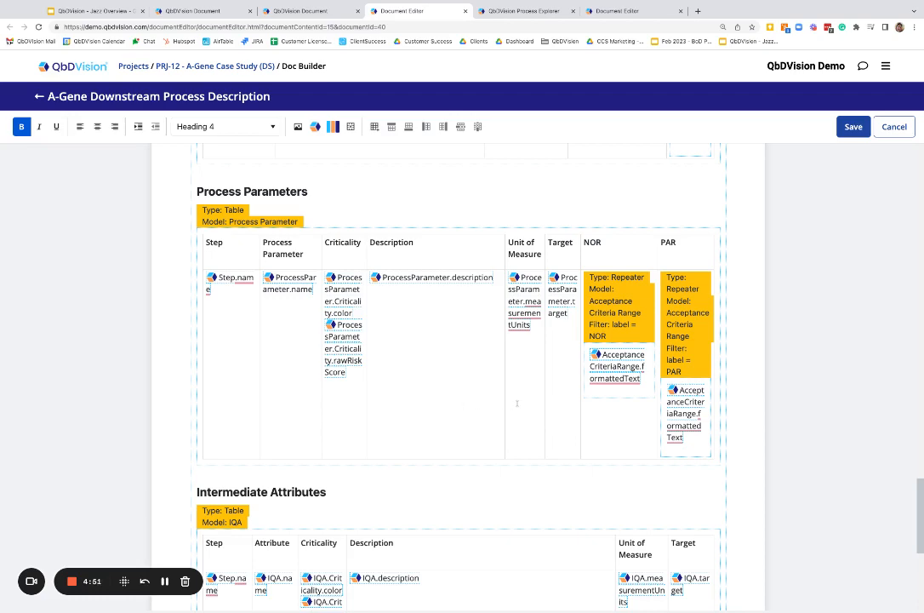
scroll(516, 404, "down", 1)
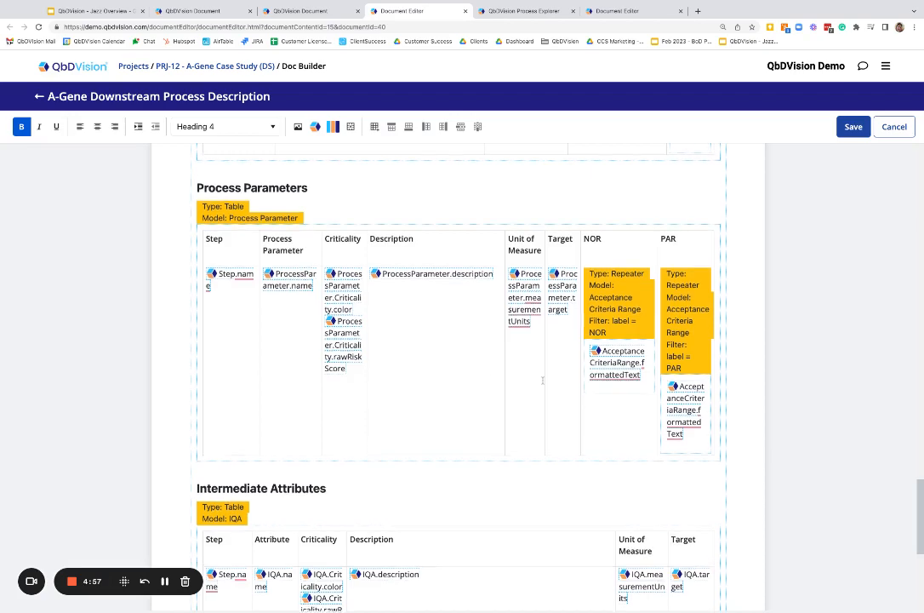
scroll(457, 316, "up", 2)
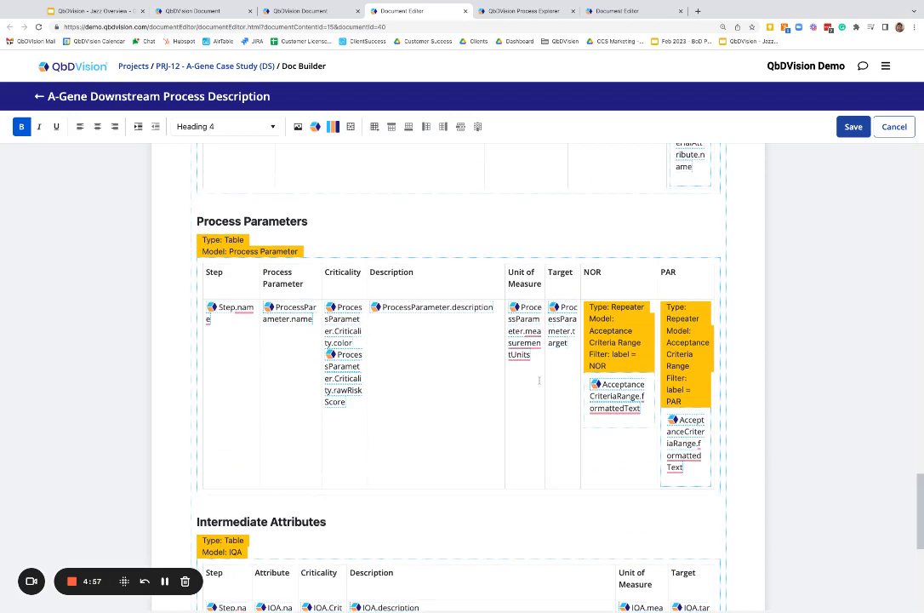
Open the rendered A-Gene Downstream Process Description and review its title page, Introduction and Process Flow Diagram
left_click(517, 11)
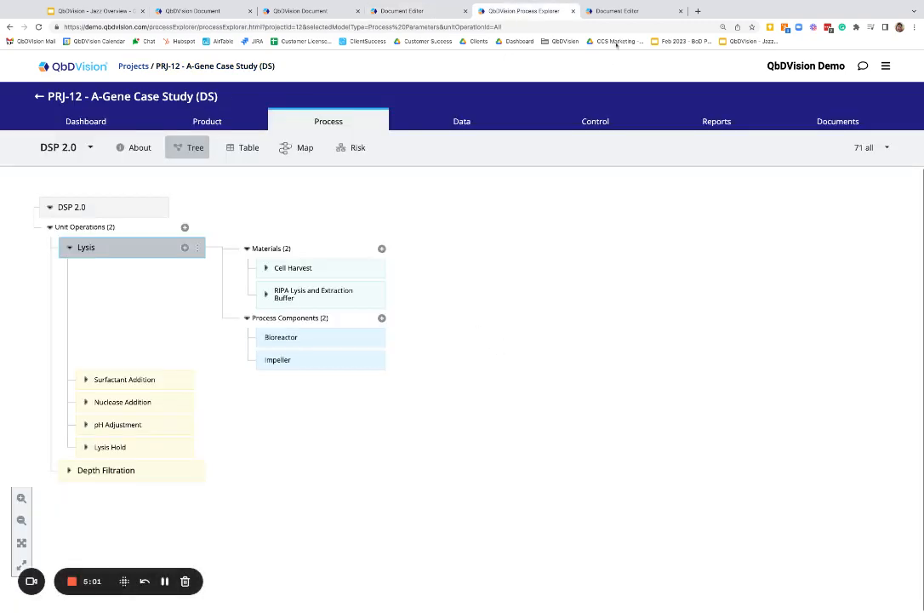
left_click(625, 11)
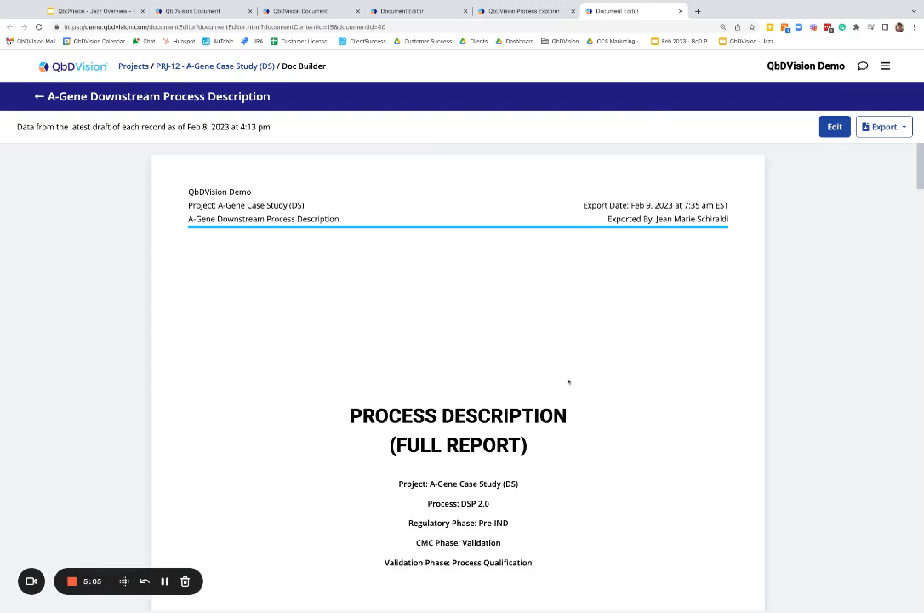
scroll(569, 381, "down", 2)
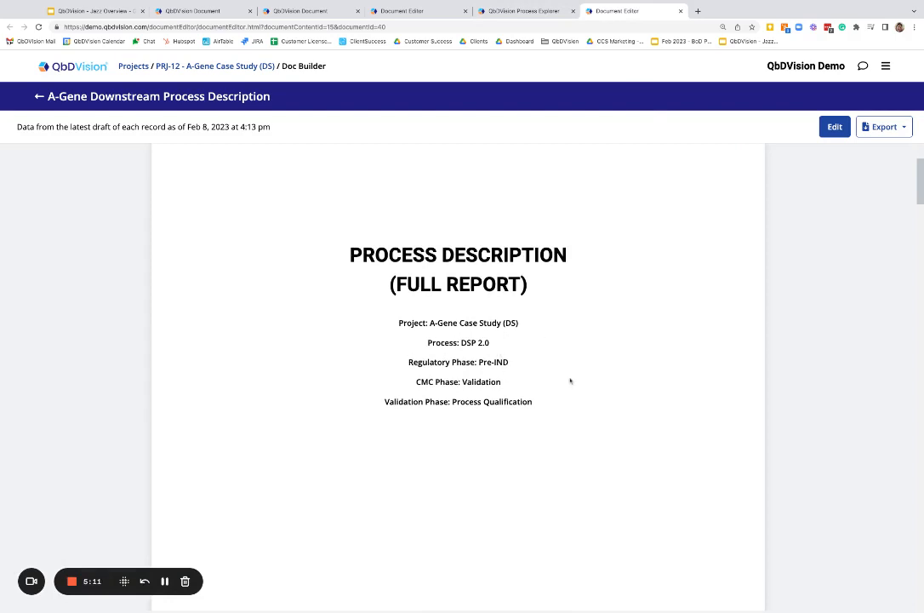
scroll(570, 381, "up", 2)
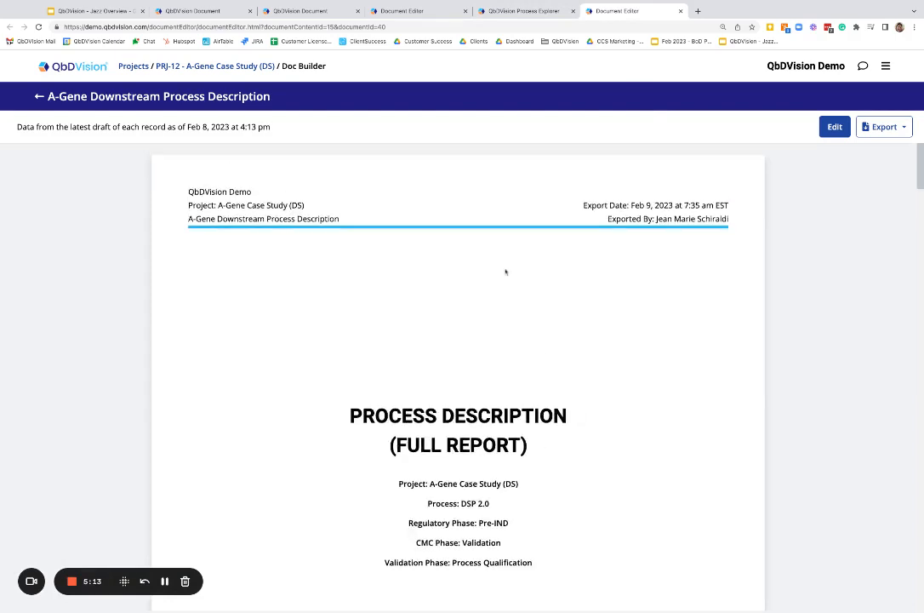
scroll(579, 446, "down", 5)
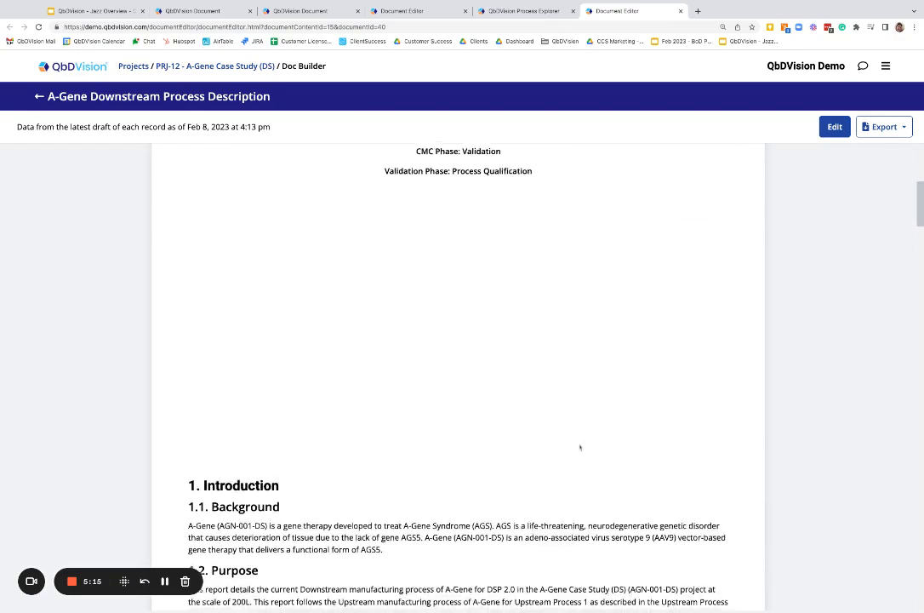
scroll(579, 447, "down", 4)
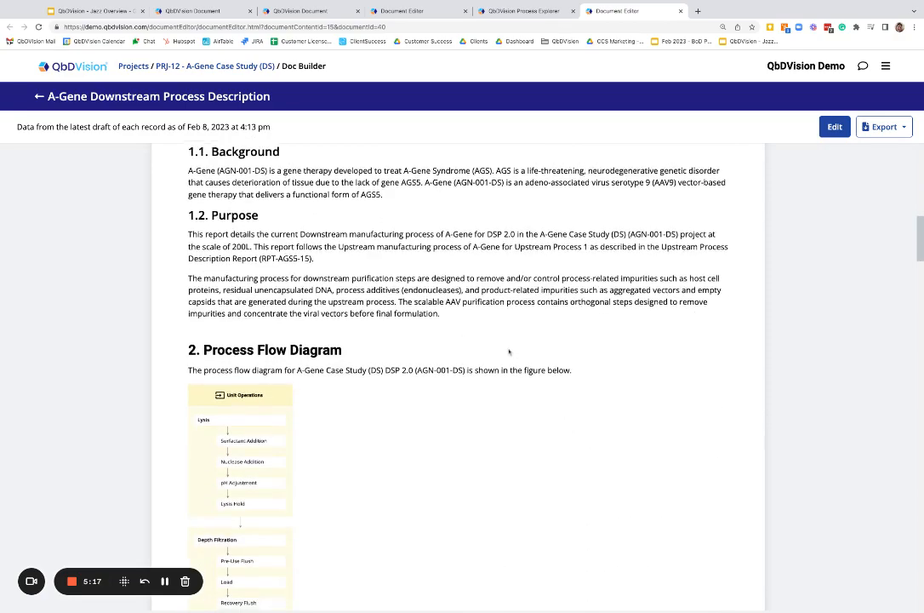
Examine the Lysis section's step descriptions and its equipment, materials, process parameter and intermediate attribute tables
scroll(508, 351, "down", 10)
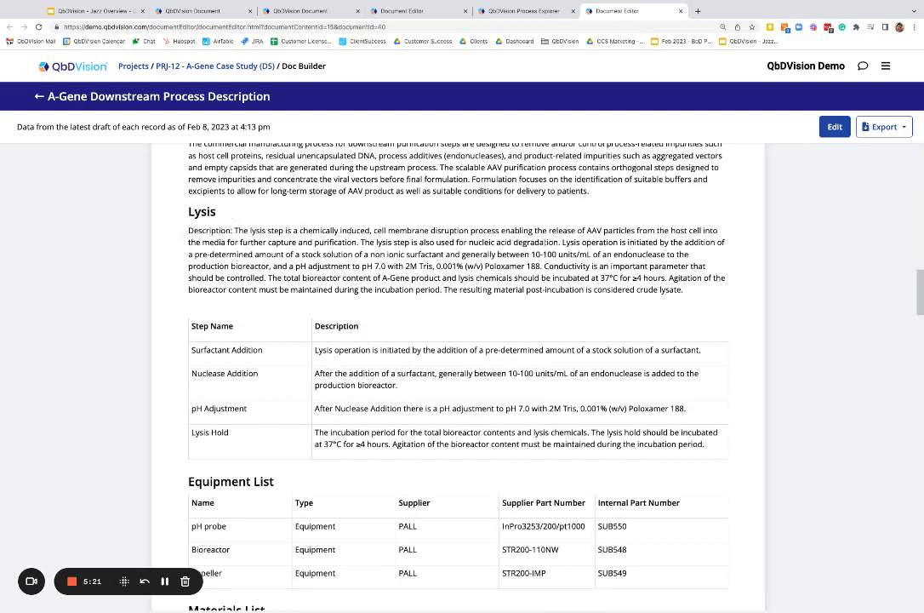
scroll(383, 330, "down", 3)
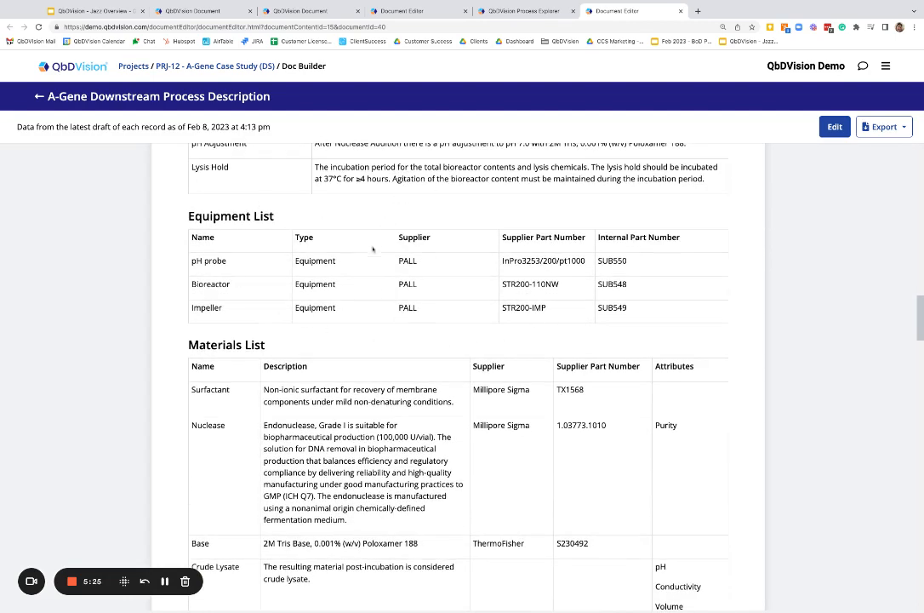
scroll(460, 374, "down", 6)
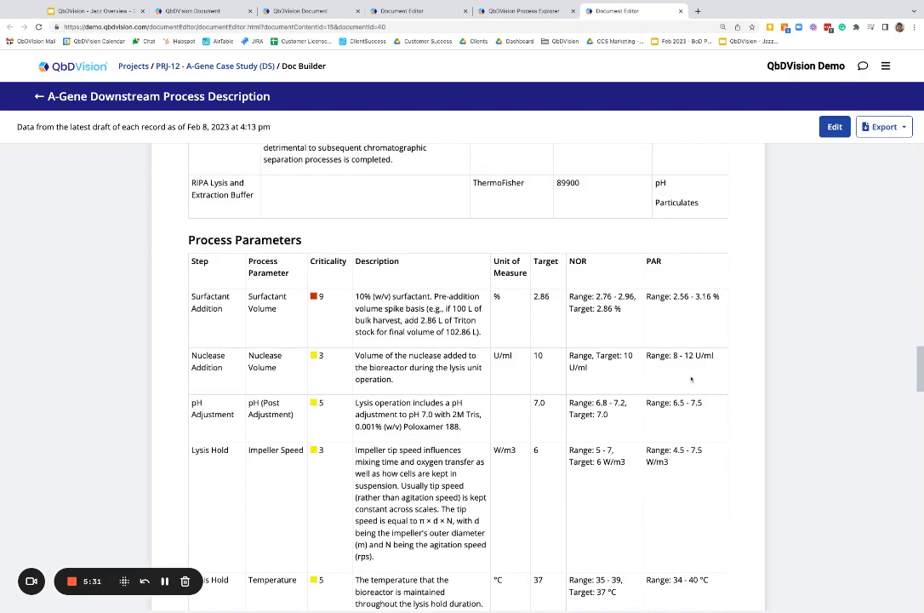
scroll(689, 379, "down", 1)
scroll(689, 379, "down", 3)
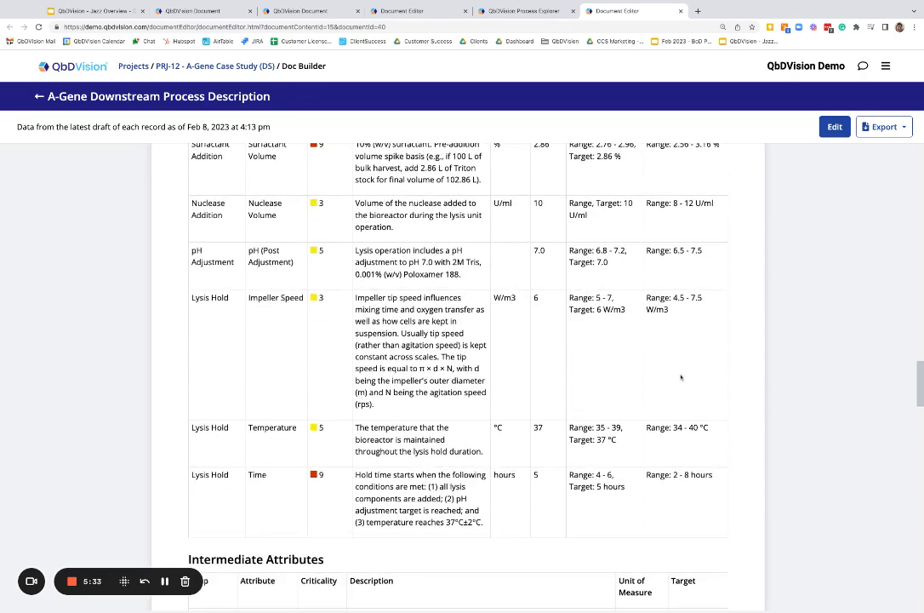
scroll(677, 376, "down", 3)
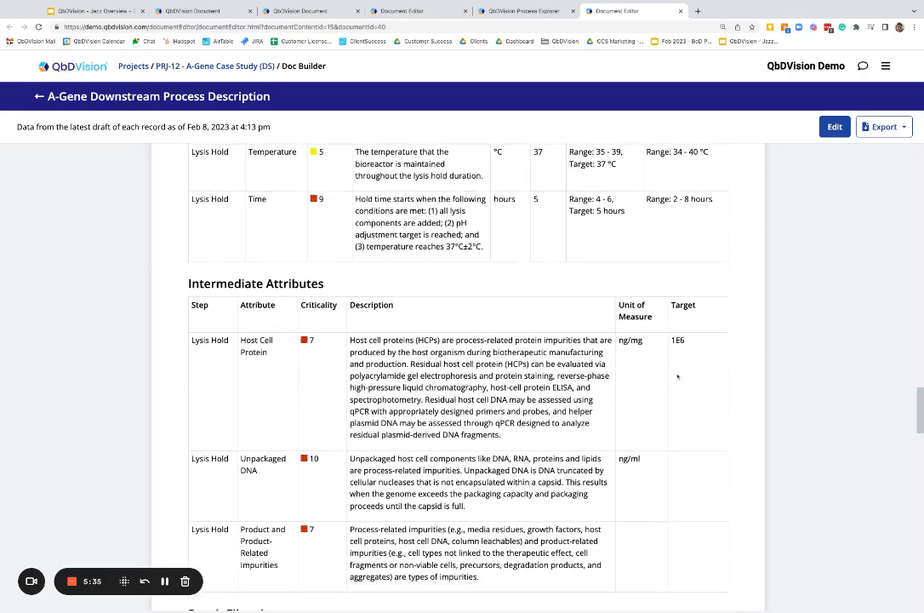
Recheck the Lysis Process Parameters and Materials List tables and switch to the QbDVision - Jazz Overview presentation in Google Slides
scroll(669, 375, "up", 8)
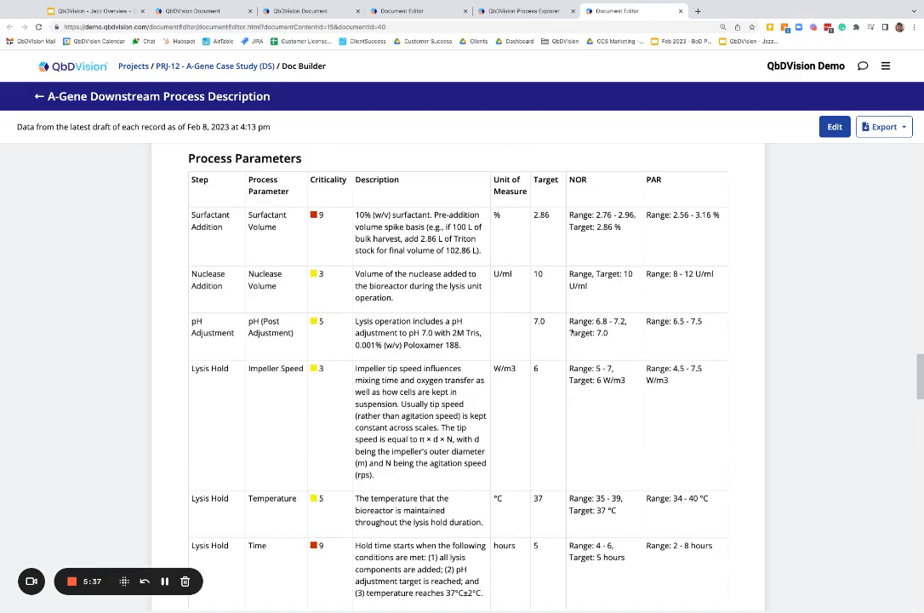
scroll(570, 328, "up", 4)
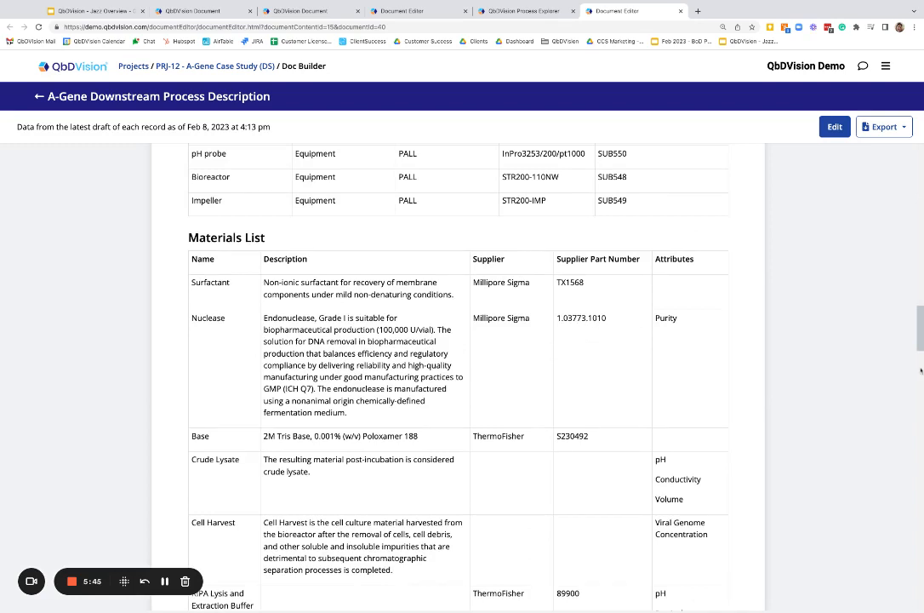
left_click(69, 12)
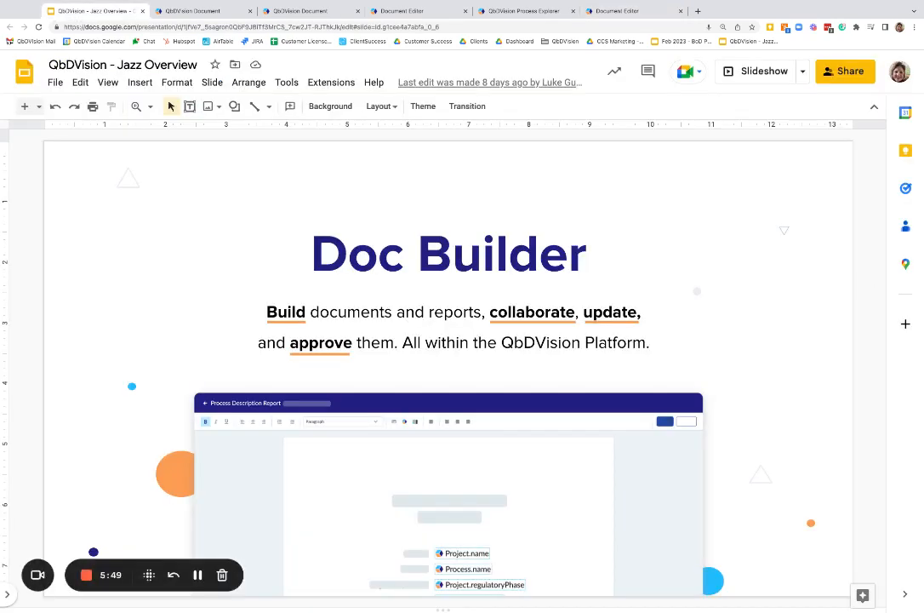